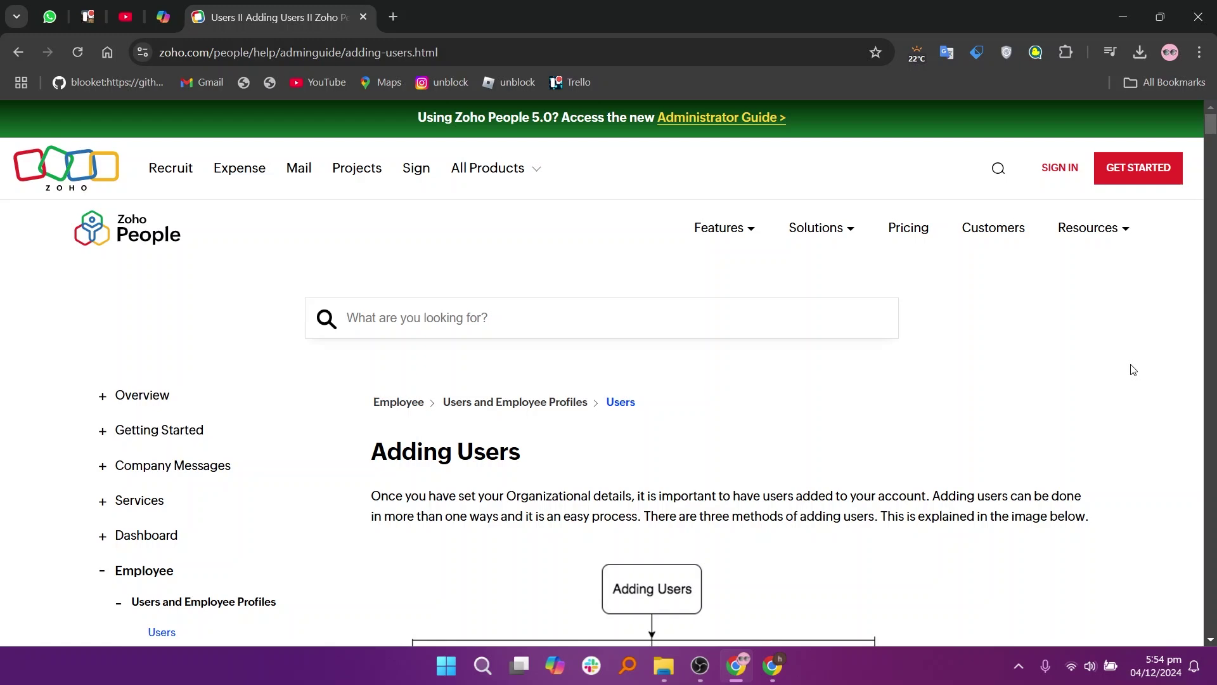
{"action": "scroll", "coordinate": [1133, 369], "scroll_direction": "down", "scroll_amount": 10}
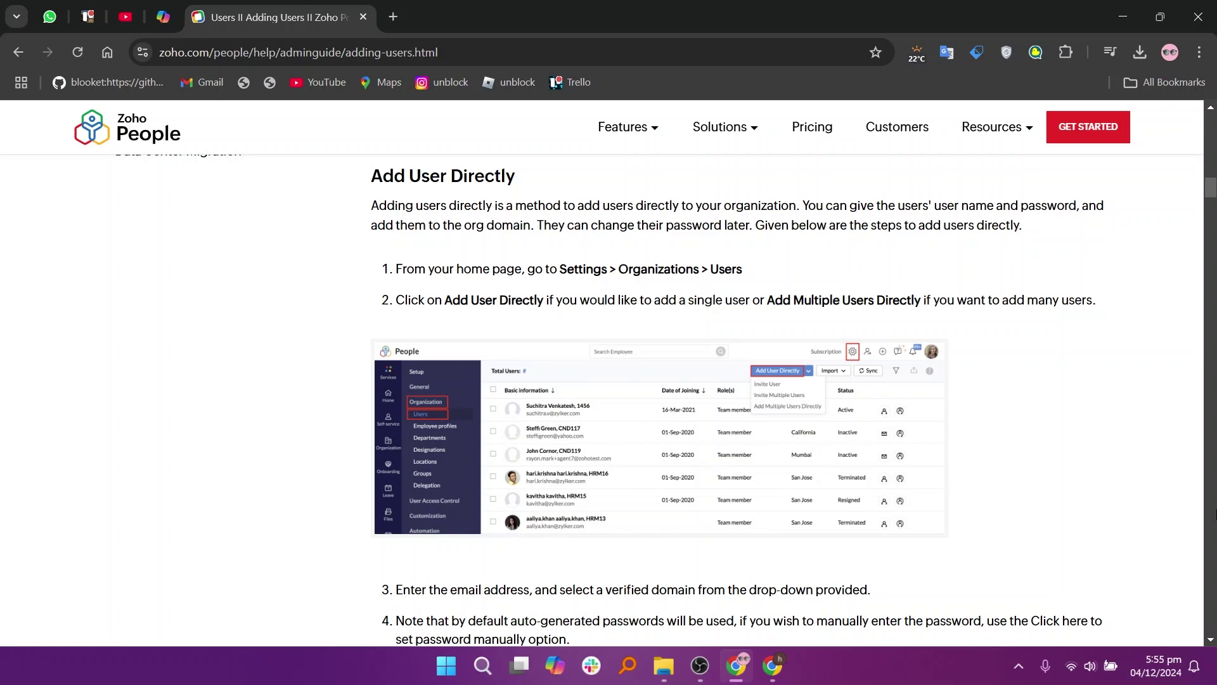
{"action": "scroll", "coordinate": [609, 381], "scroll_direction": "down", "scroll_amount": 4}
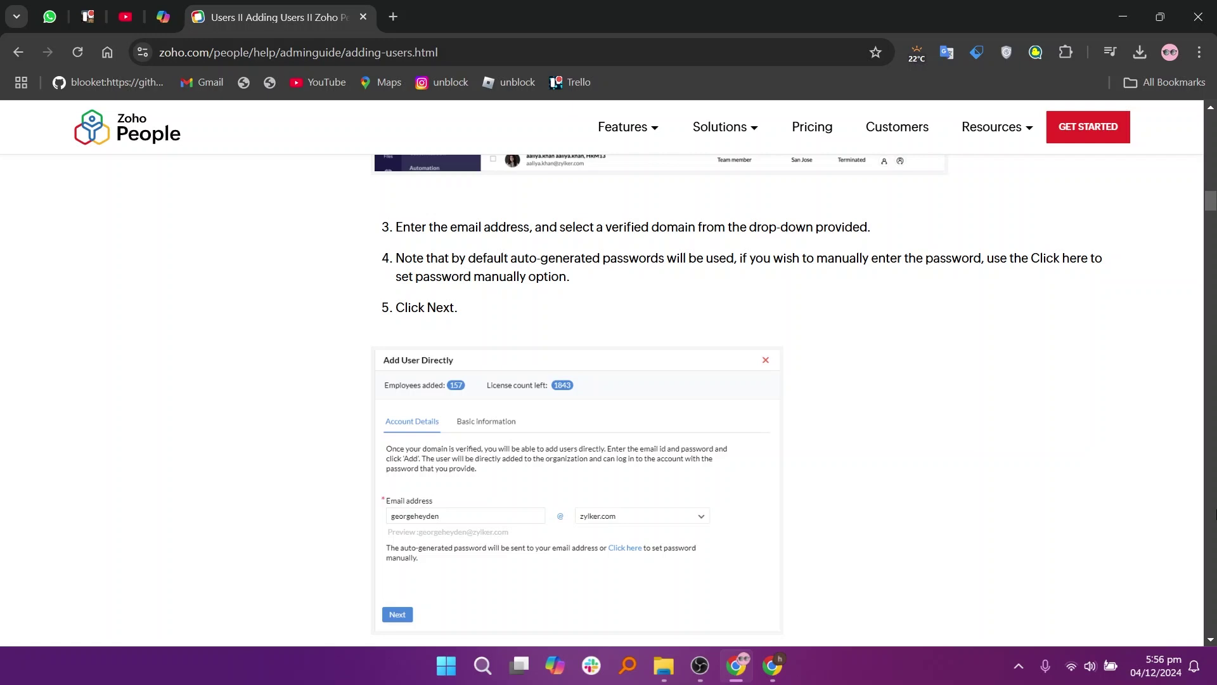
{"action": "scroll", "coordinate": [1216, 514], "scroll_direction": "down", "scroll_amount": 5}
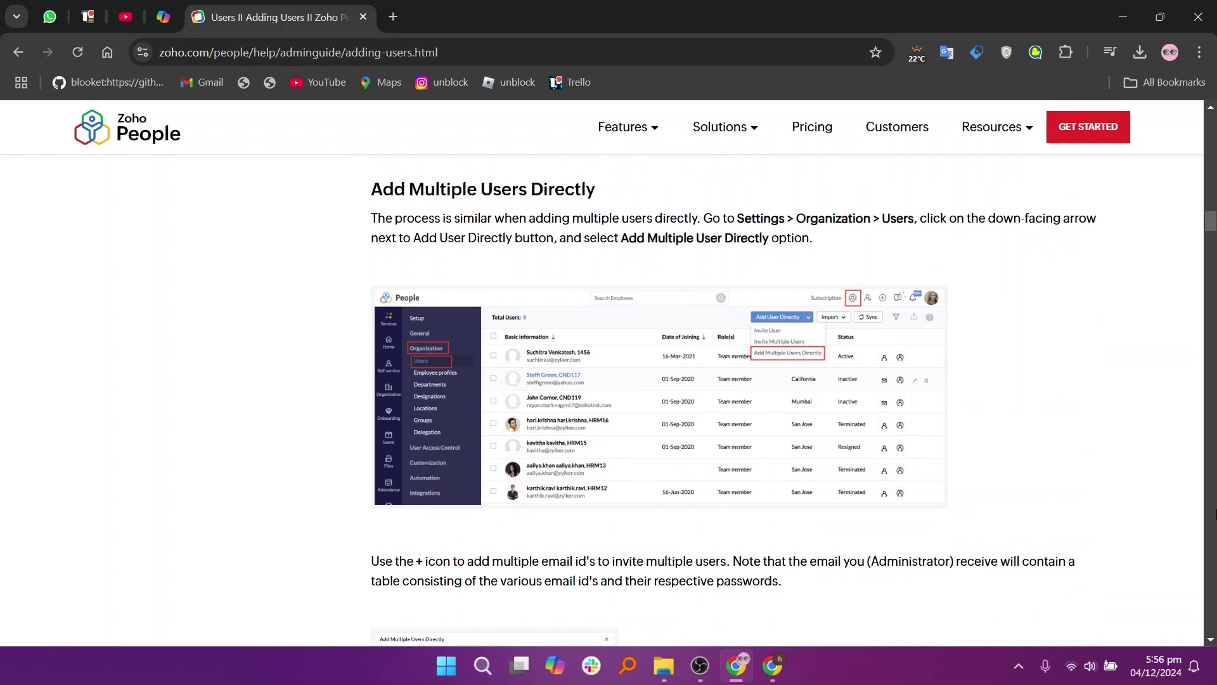
{"action": "scroll", "coordinate": [608, 381], "scroll_direction": "down", "scroll_amount": 1}
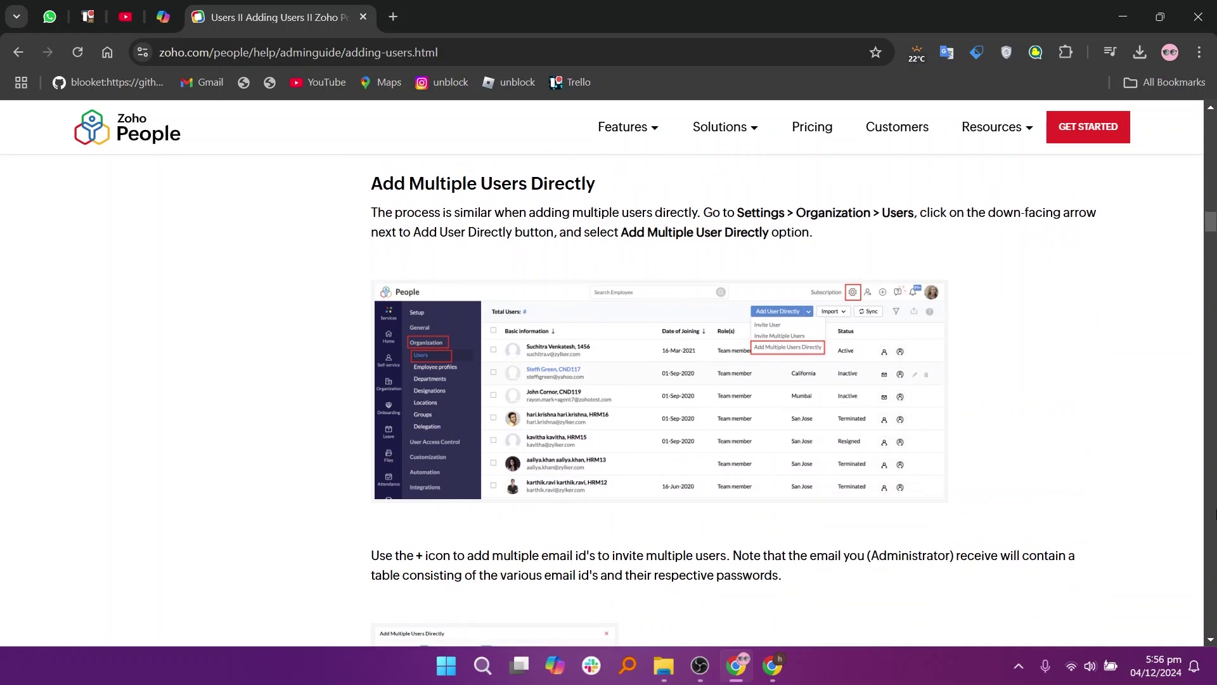
{"action": "scroll", "coordinate": [1216, 515], "scroll_direction": "down", "scroll_amount": 4}
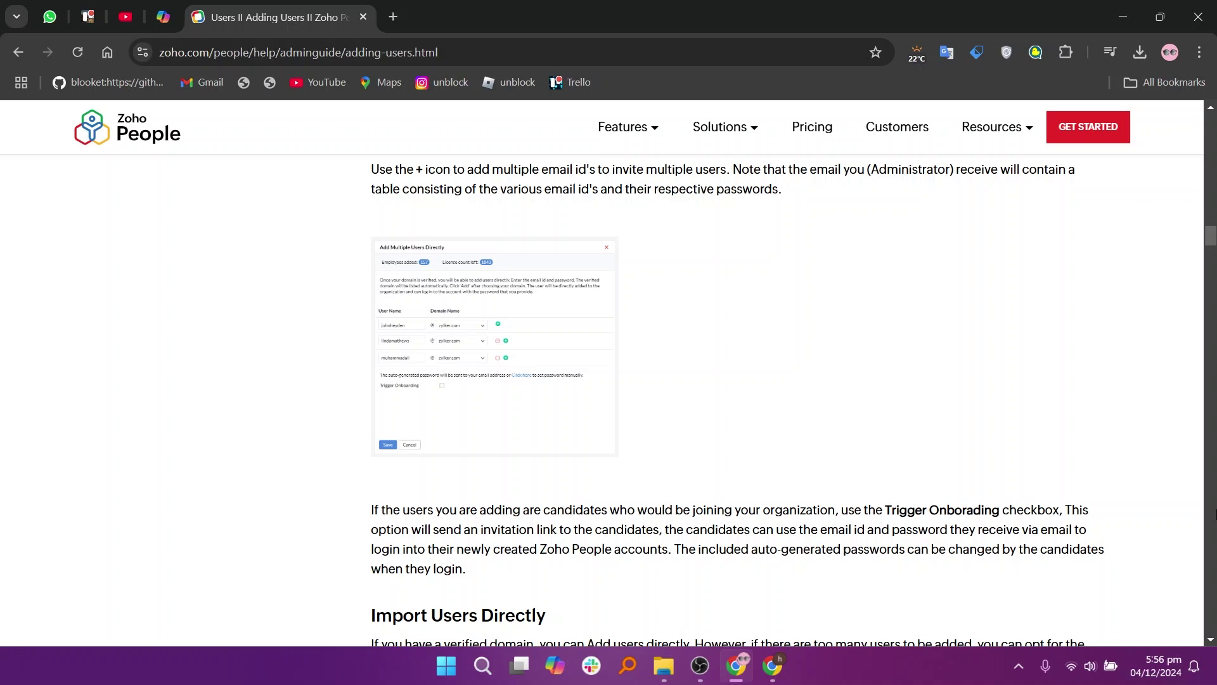
{"action": "scroll", "coordinate": [1216, 514], "scroll_direction": "down", "scroll_amount": 5}
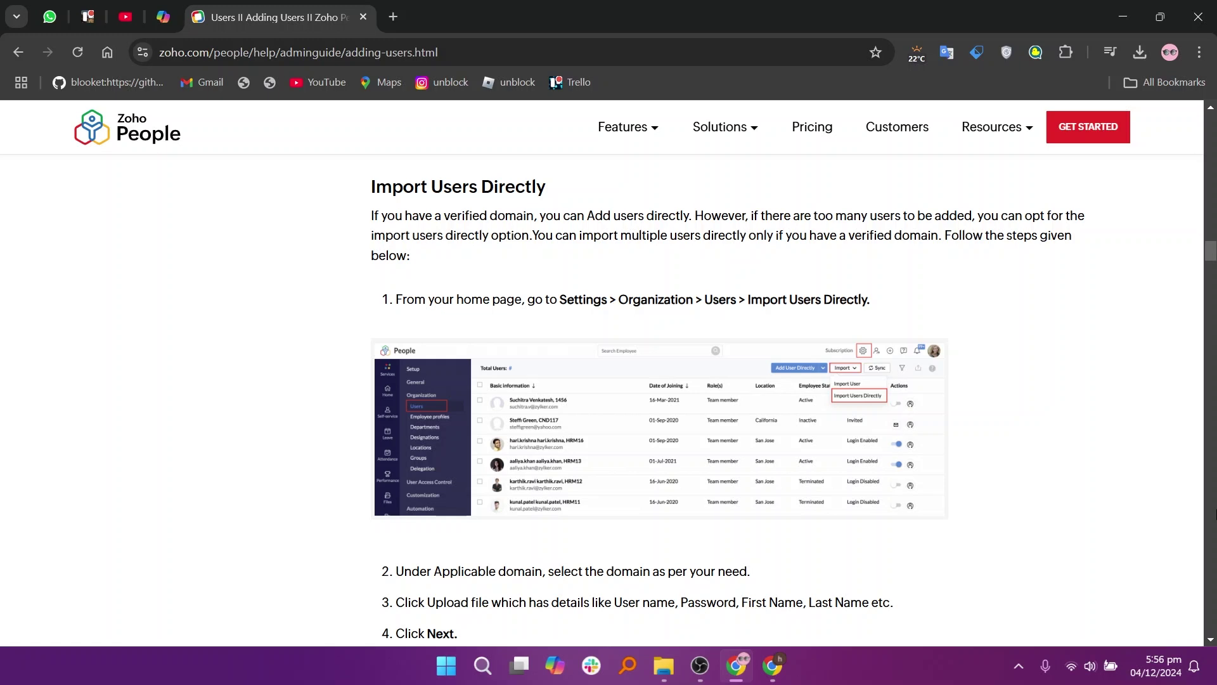
{"action": "scroll", "coordinate": [609, 399], "scroll_direction": "down", "scroll_amount": 5}
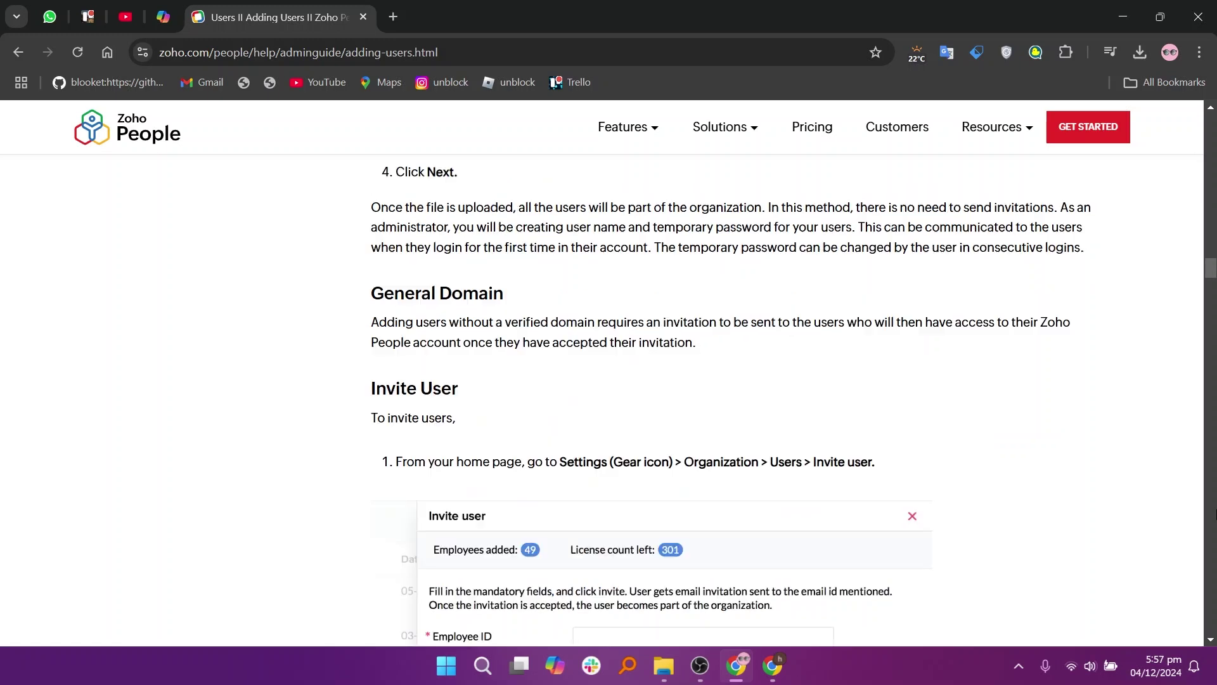